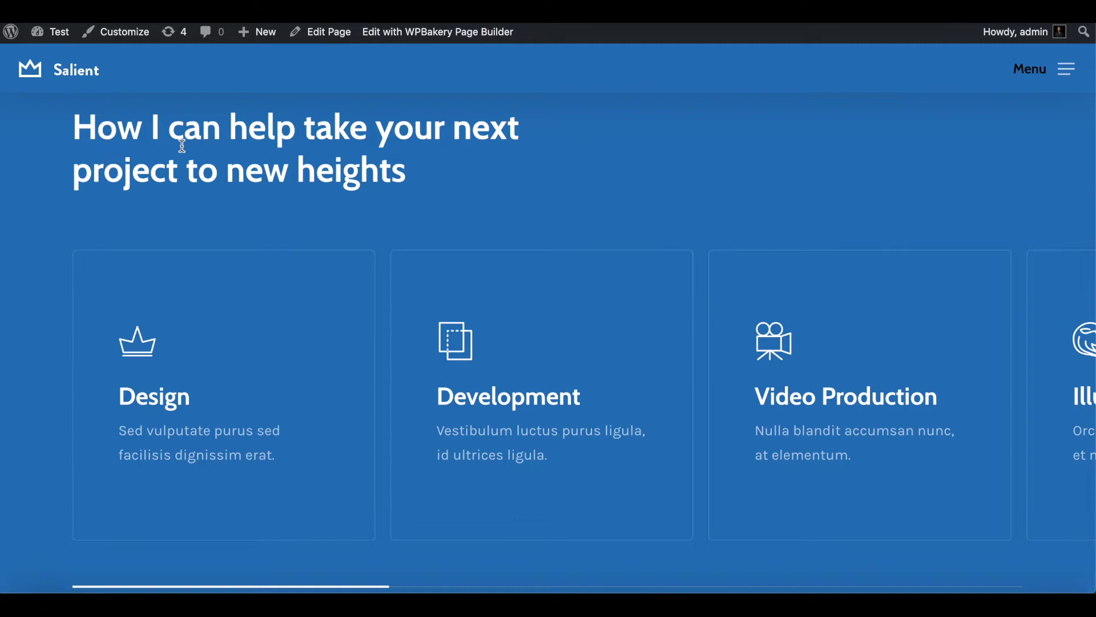
pyautogui.scroll(3, 172, 162)
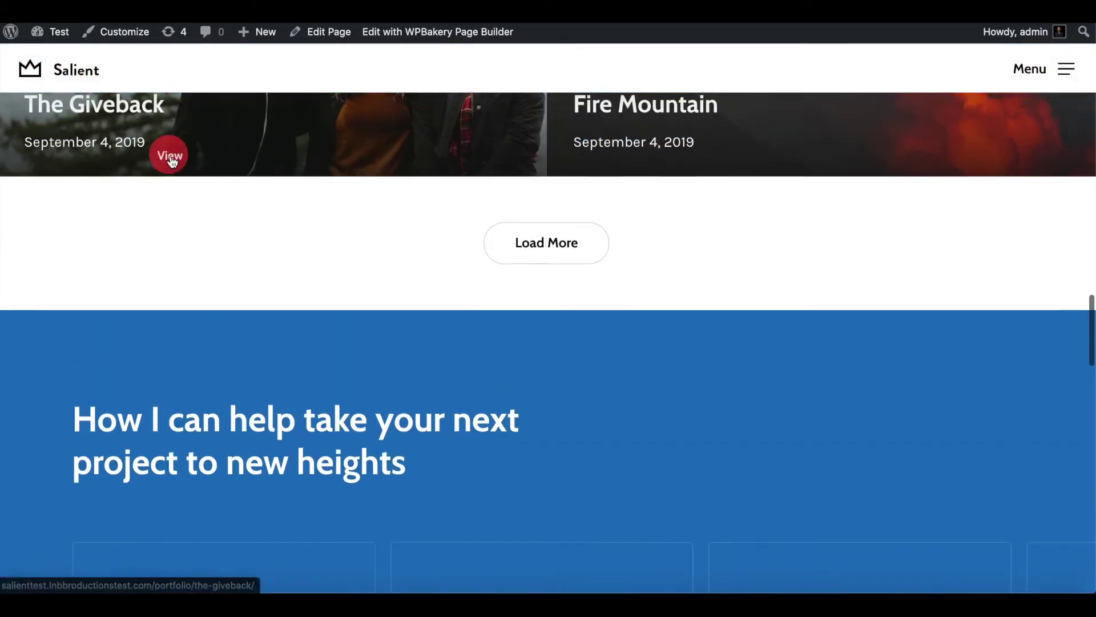
pyautogui.scroll(-3, 171, 161)
pyautogui.scroll(1, 171, 158)
pyautogui.scroll(2, 170, 156)
pyautogui.scroll(-2, 168, 158)
pyautogui.scroll(-1, 166, 153)
pyautogui.scroll(3, 221, 131)
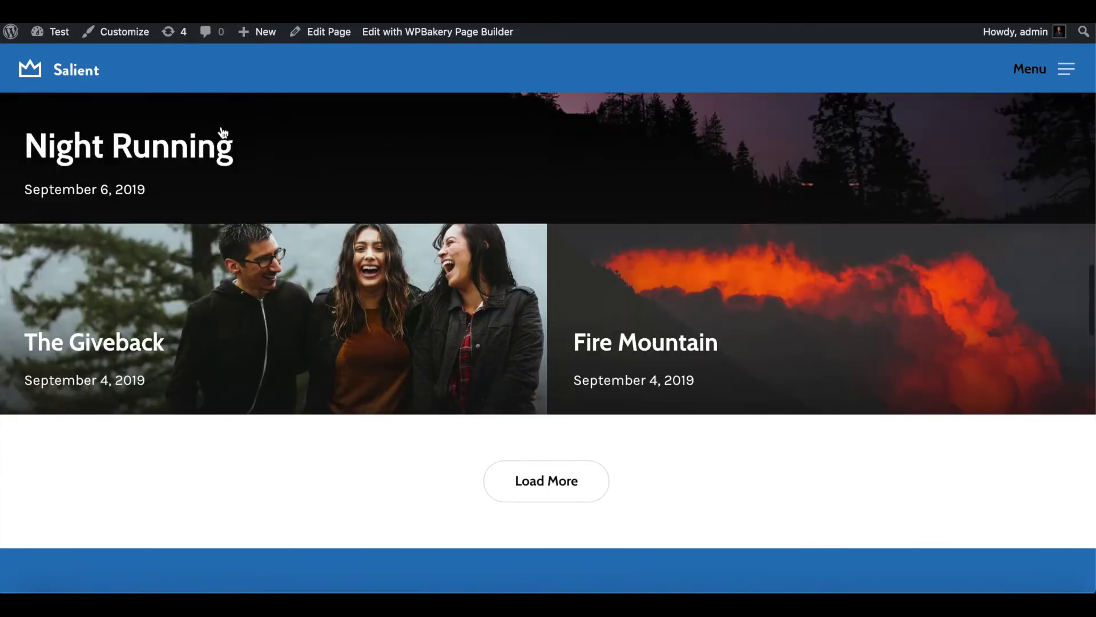
pyautogui.scroll(-3, 221, 134)
pyautogui.scroll(-1, 221, 129)
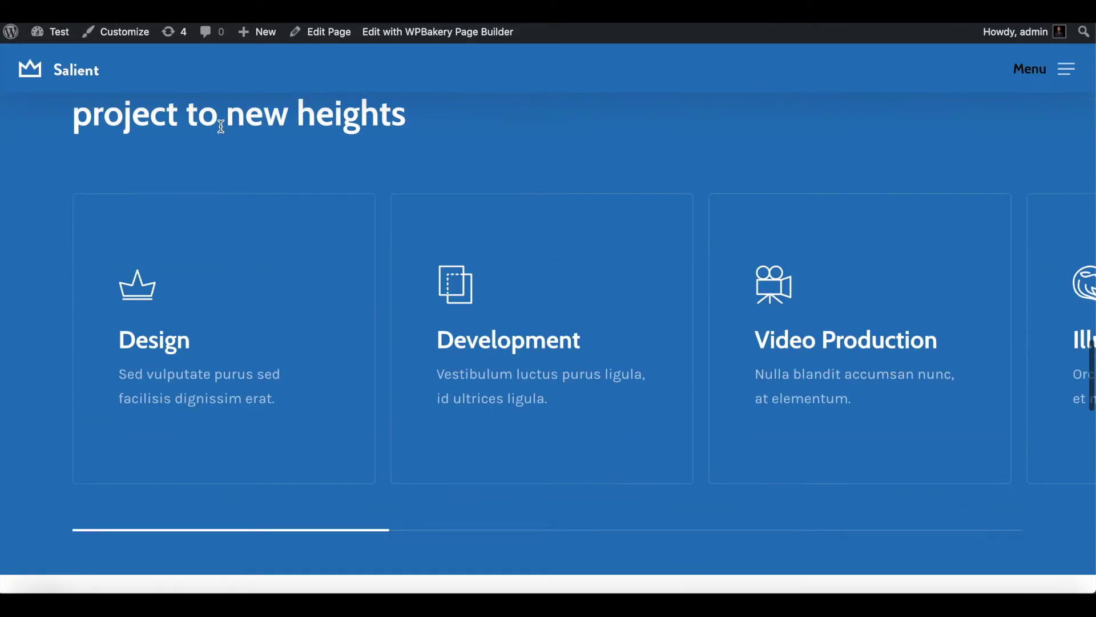
pyautogui.scroll(2, 221, 127)
pyautogui.scroll(1, 221, 127)
pyautogui.scroll(-1, 219, 129)
pyautogui.scroll(-1, 219, 129)
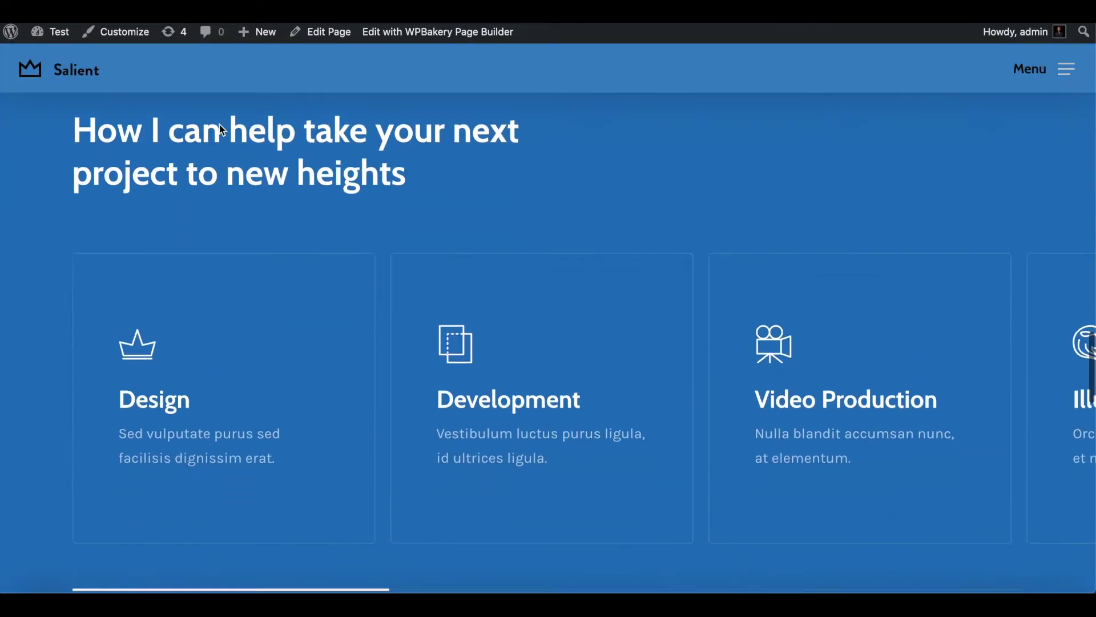
pyautogui.scroll(-1, 219, 124)
pyautogui.scroll(-2, 219, 124)
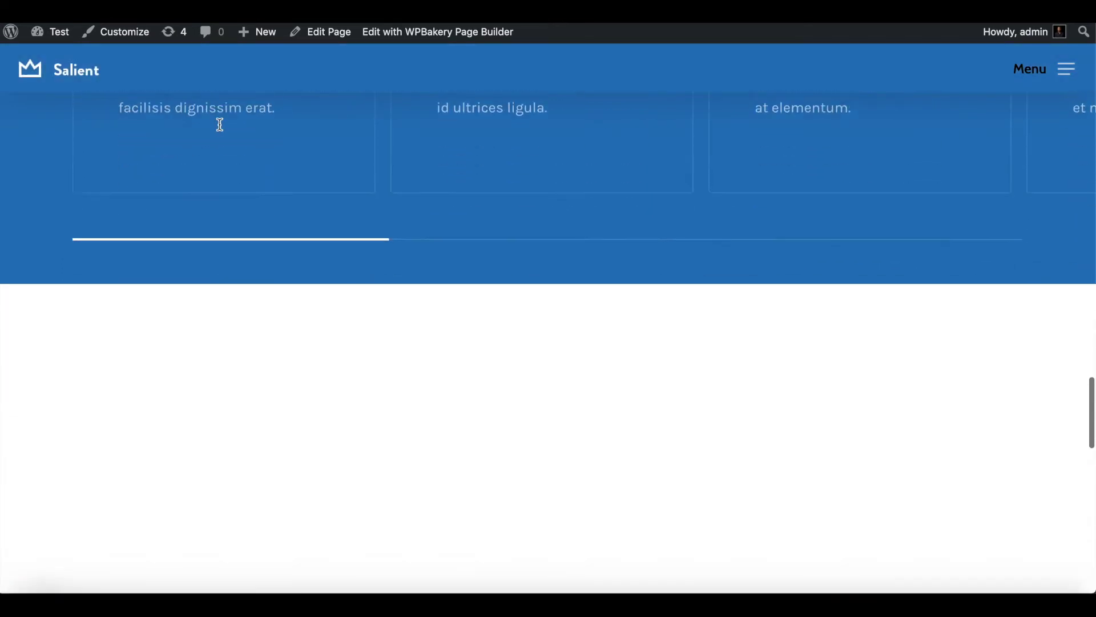
pyautogui.scroll(-1, 220, 124)
pyautogui.scroll(-1, 220, 130)
pyautogui.scroll(2, 220, 125)
pyautogui.scroll(2, 219, 125)
pyautogui.scroll(3, 220, 125)
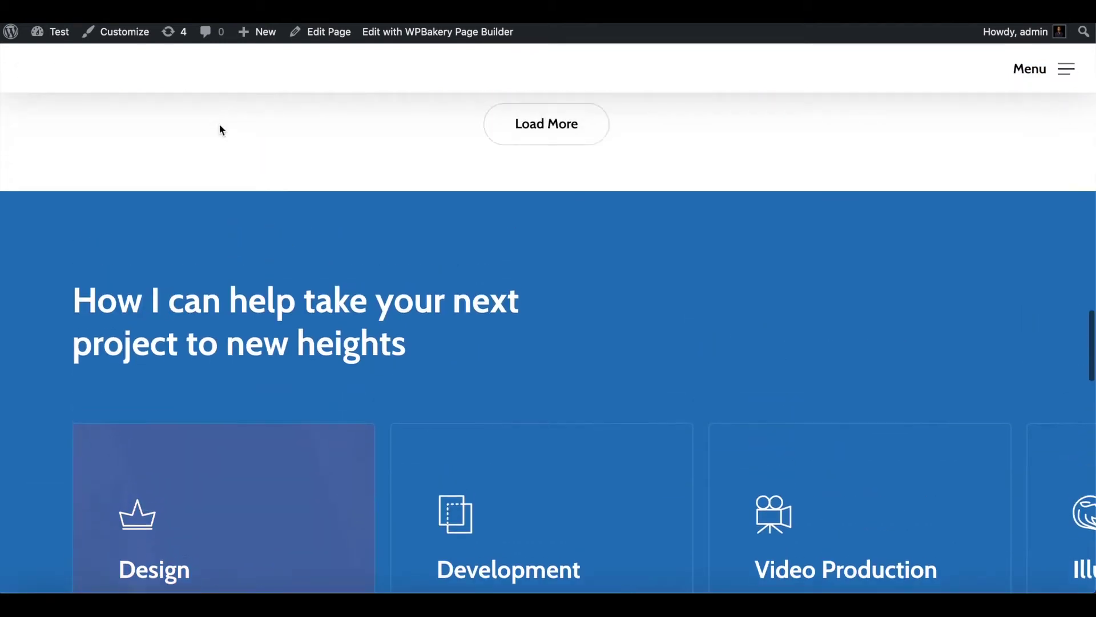
pyautogui.scroll(-1, 220, 129)
pyautogui.scroll(-1, 208, 175)
pyautogui.scroll(-1, 209, 171)
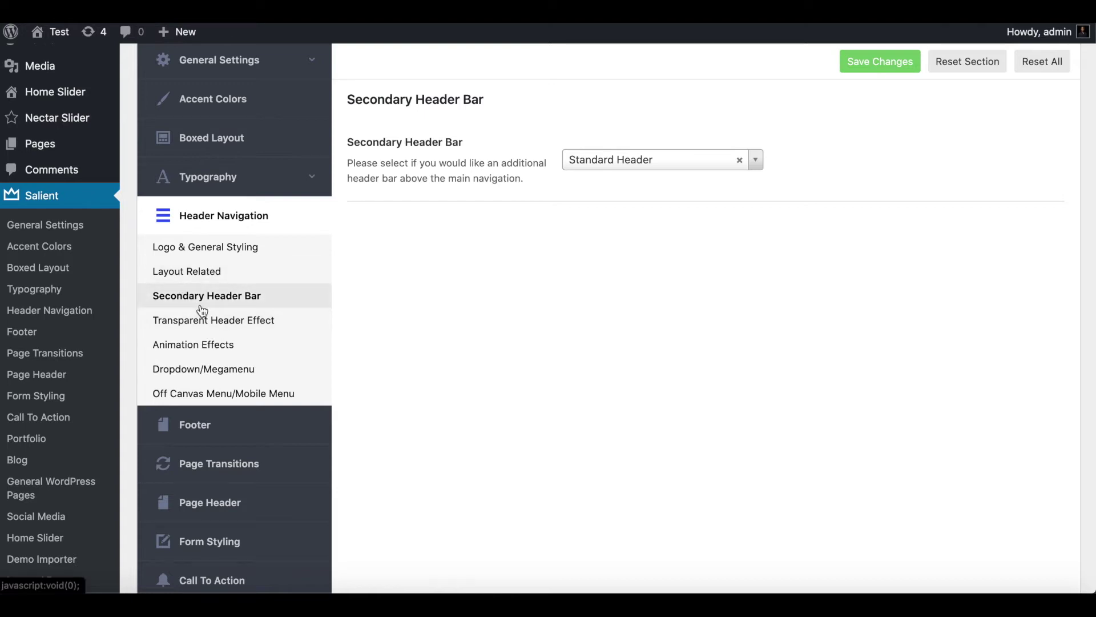
# - In Transparent Header Effect settings, confirm Header Inherit Row Color stays On
pyautogui.click(216, 320)
pyautogui.scroll(-10, 403, 416)
pyautogui.scroll(-5, 403, 416)
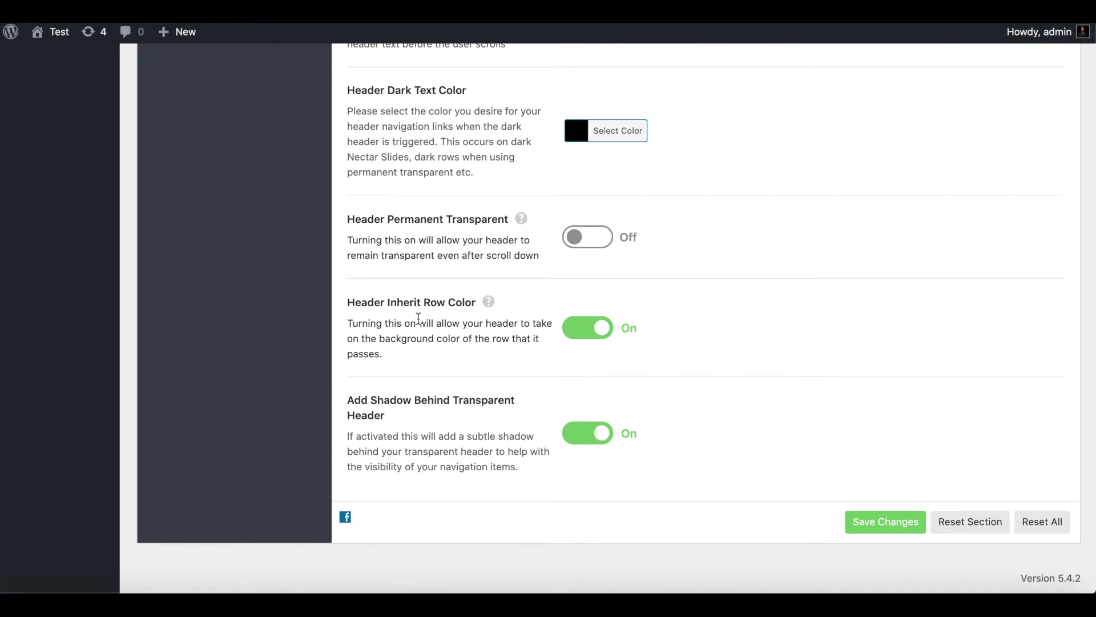
pyautogui.doubleClick(595, 334)
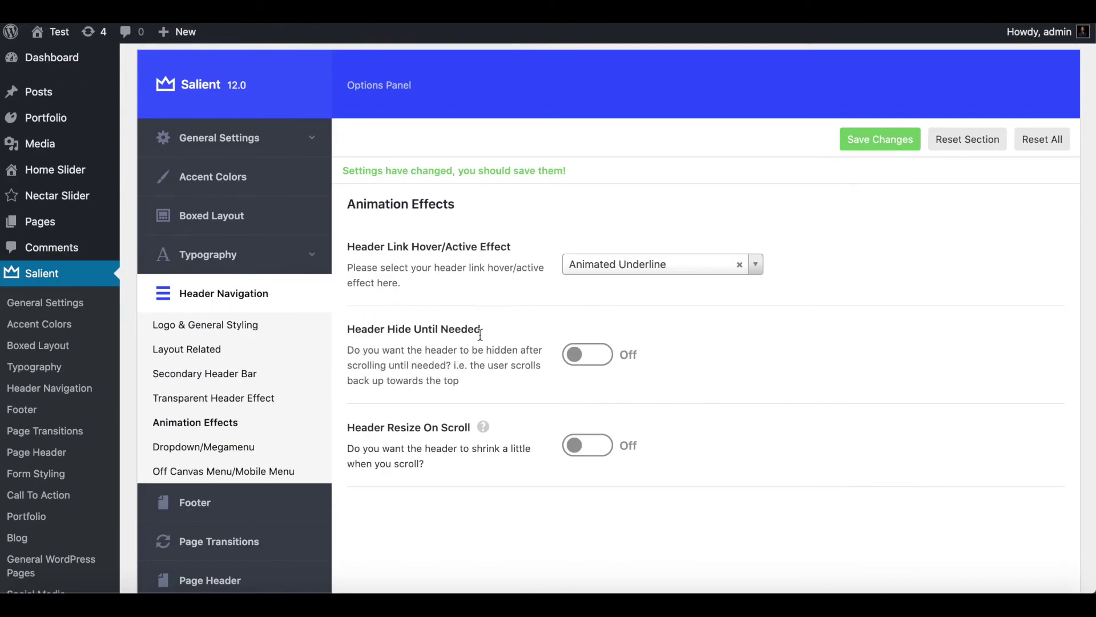
# - Turn Header Hide Until Needed on to preview it, then switch it back off
pyautogui.click(580, 357)
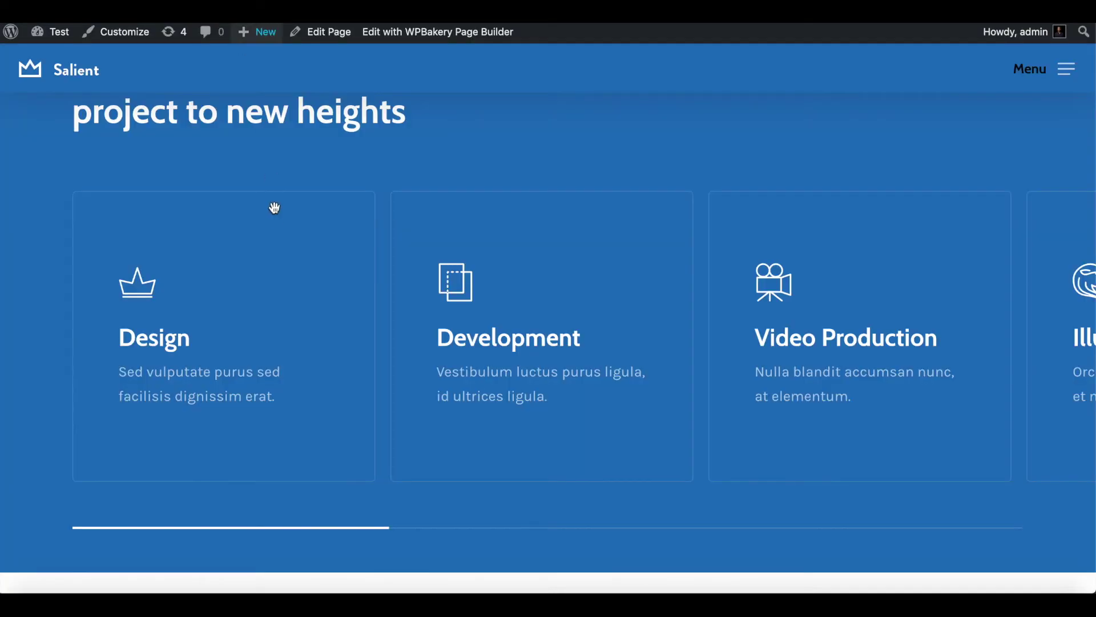
pyautogui.scroll(-2, 276, 217)
pyautogui.scroll(-2, 275, 216)
pyautogui.scroll(4, 276, 217)
pyautogui.scroll(1, 276, 217)
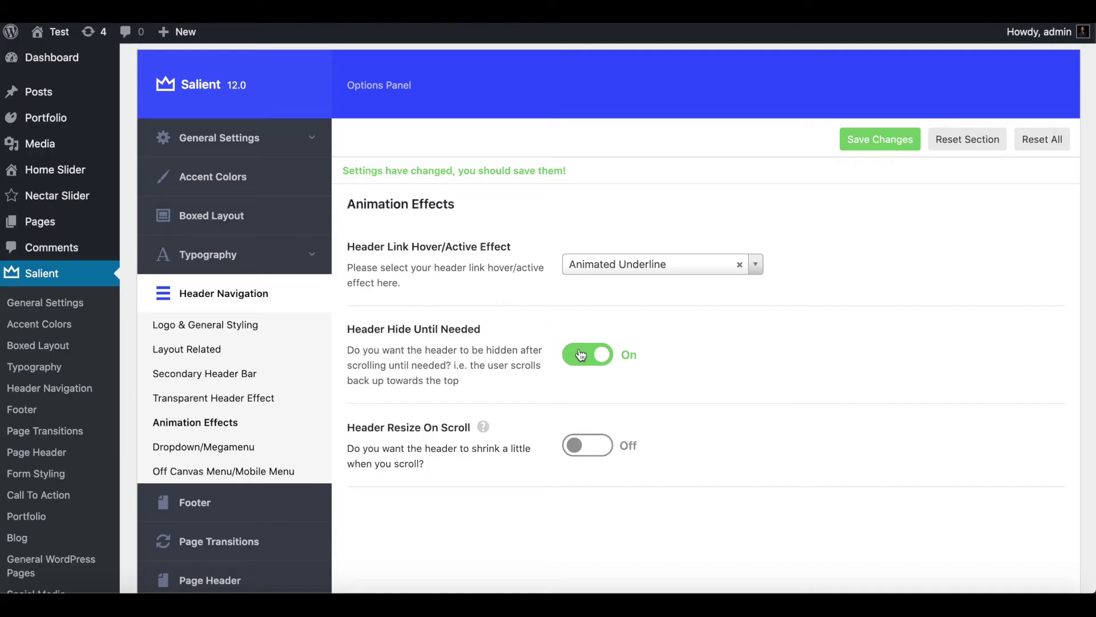
pyautogui.click(581, 355)
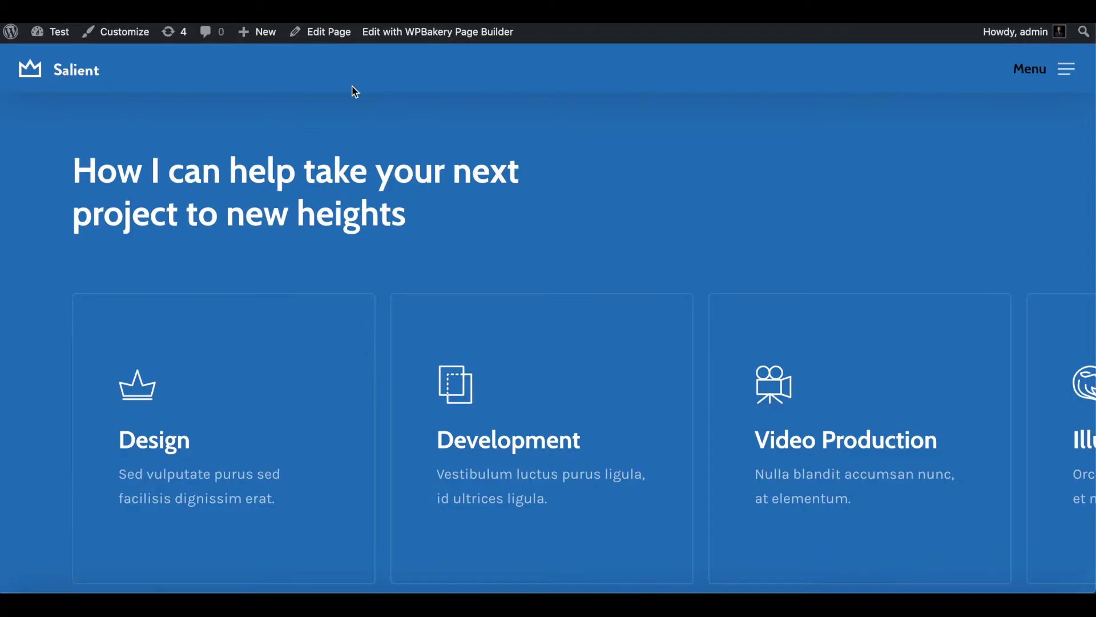
pyautogui.scroll(-1, 329, 218)
pyautogui.scroll(2, 328, 217)
pyautogui.scroll(-1, 237, 147)
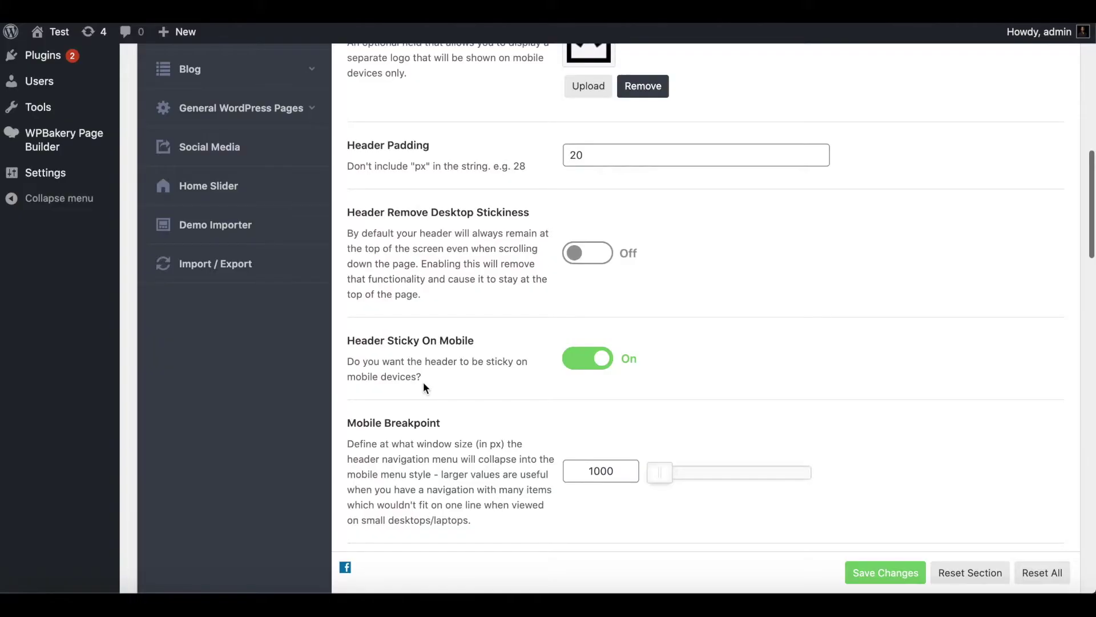
pyautogui.scroll(-1, 423, 388)
pyautogui.scroll(-2, 423, 387)
pyautogui.scroll(-1, 424, 387)
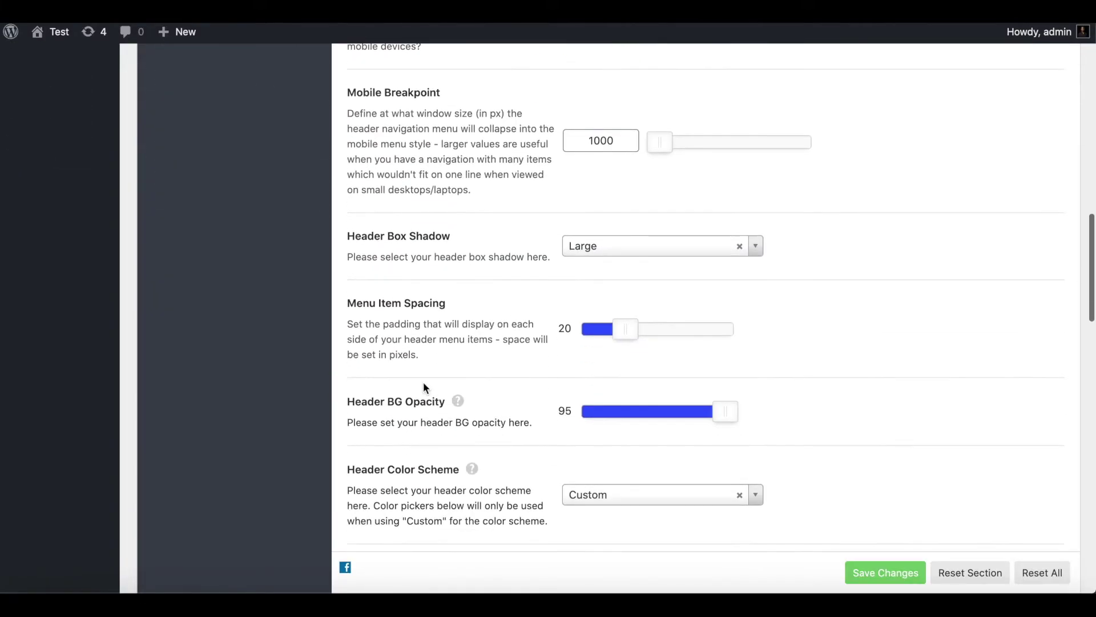
# - Keep Large selected in the Header Box Shadow dropdown
pyautogui.click(628, 246)
pyautogui.click(453, 233)
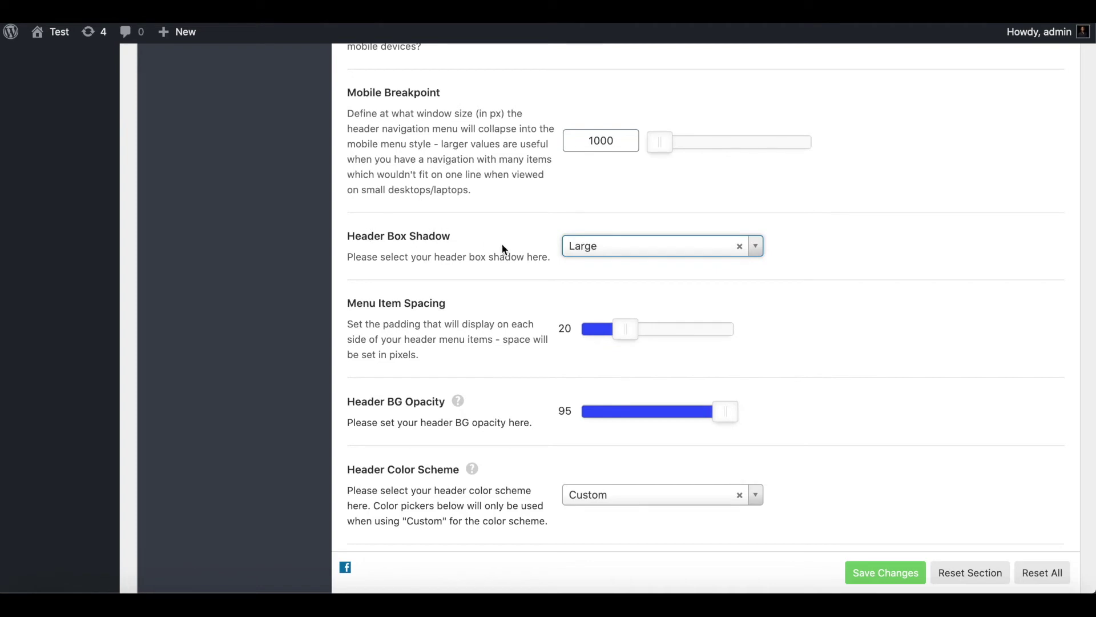
pyautogui.scroll(2, 503, 248)
pyautogui.scroll(3, 503, 248)
pyautogui.scroll(5, 503, 248)
pyautogui.scroll(3, 503, 249)
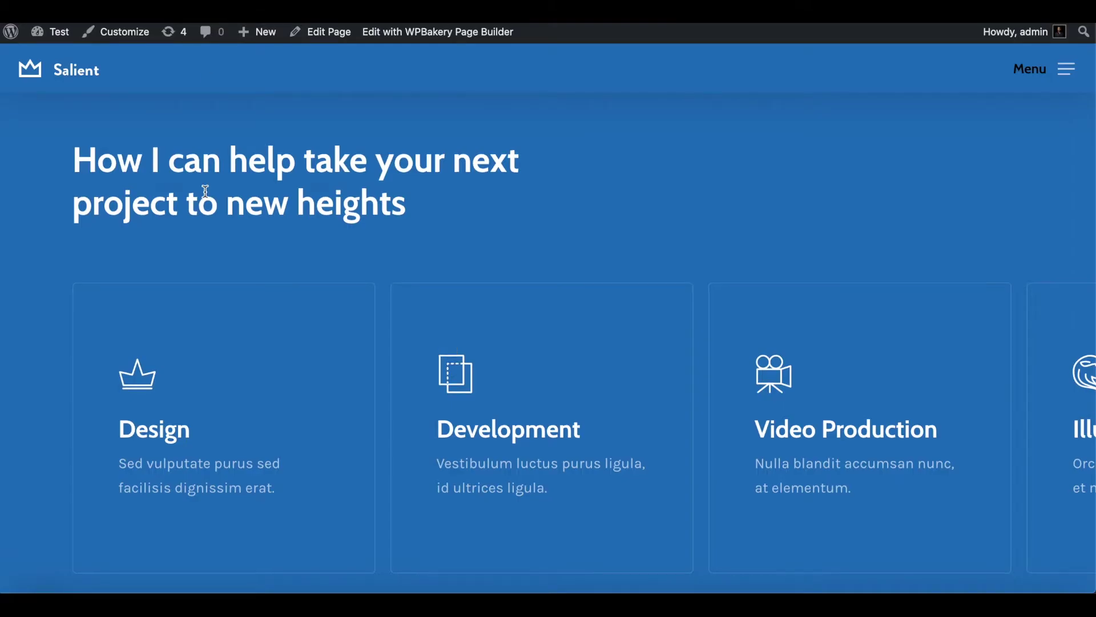
pyautogui.scroll(-1, 205, 193)
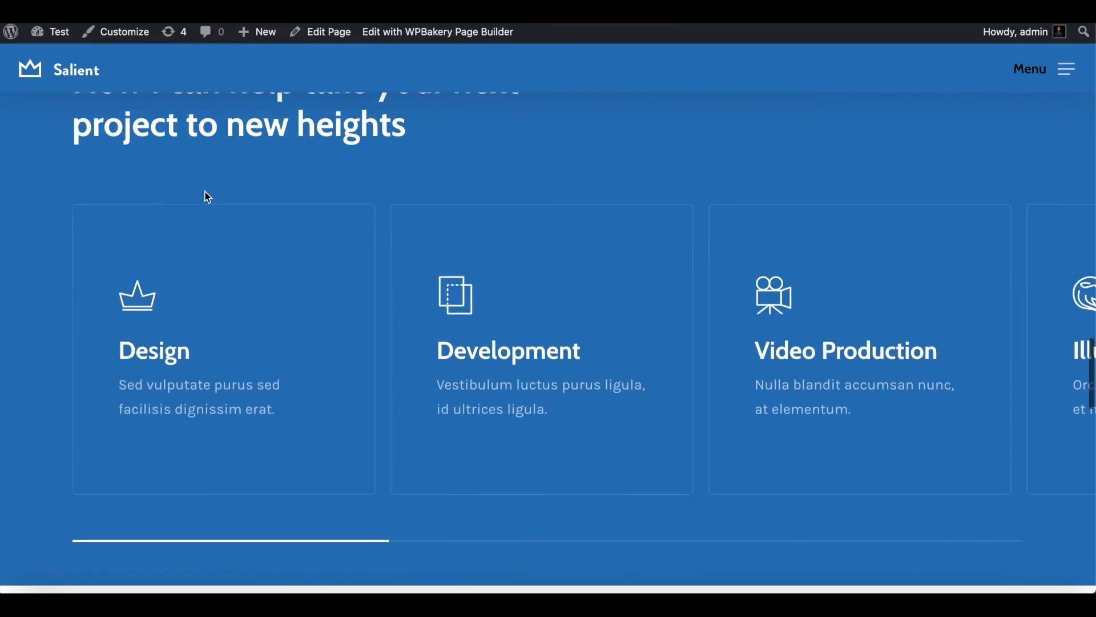
pyautogui.scroll(4, 205, 196)
pyautogui.scroll(-3, 204, 196)
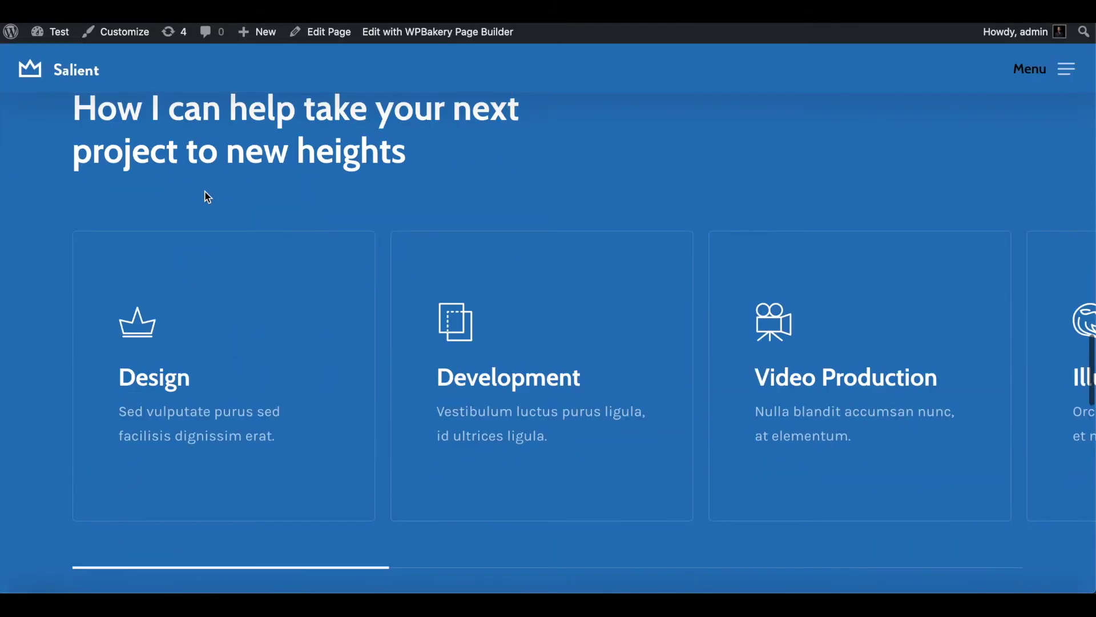
pyautogui.scroll(1, 205, 192)
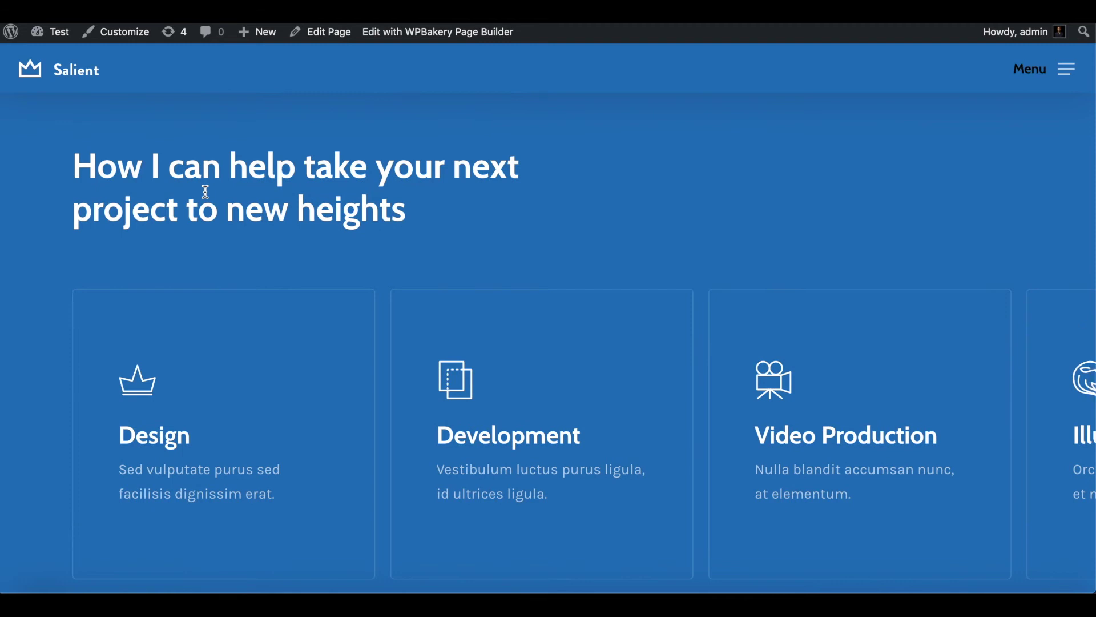
pyautogui.scroll(1, 229, 173)
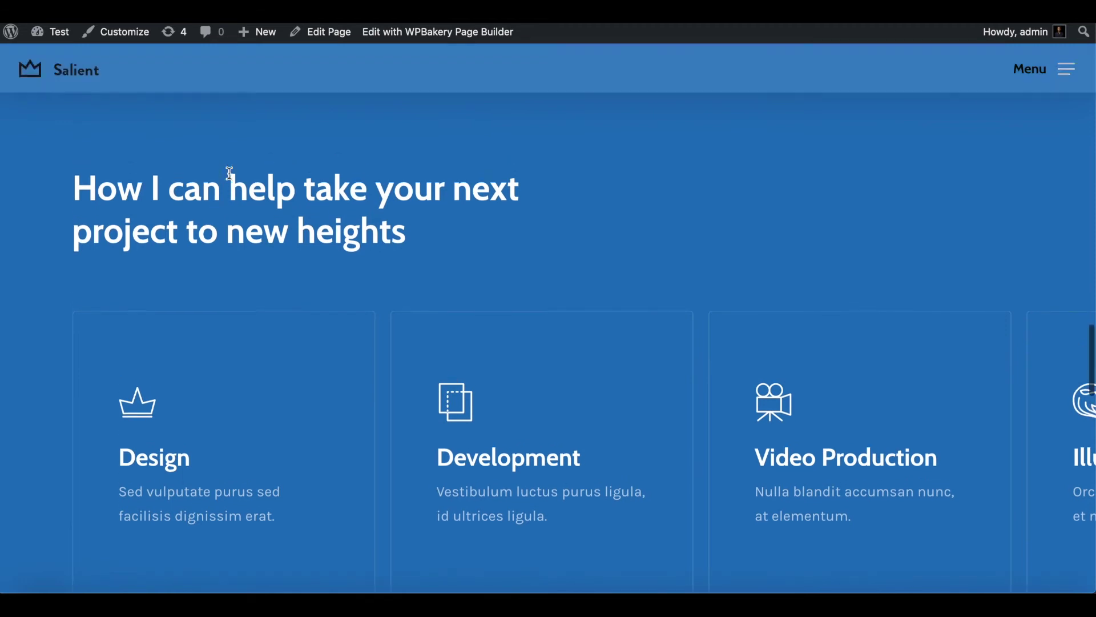
pyautogui.scroll(-1, 228, 173)
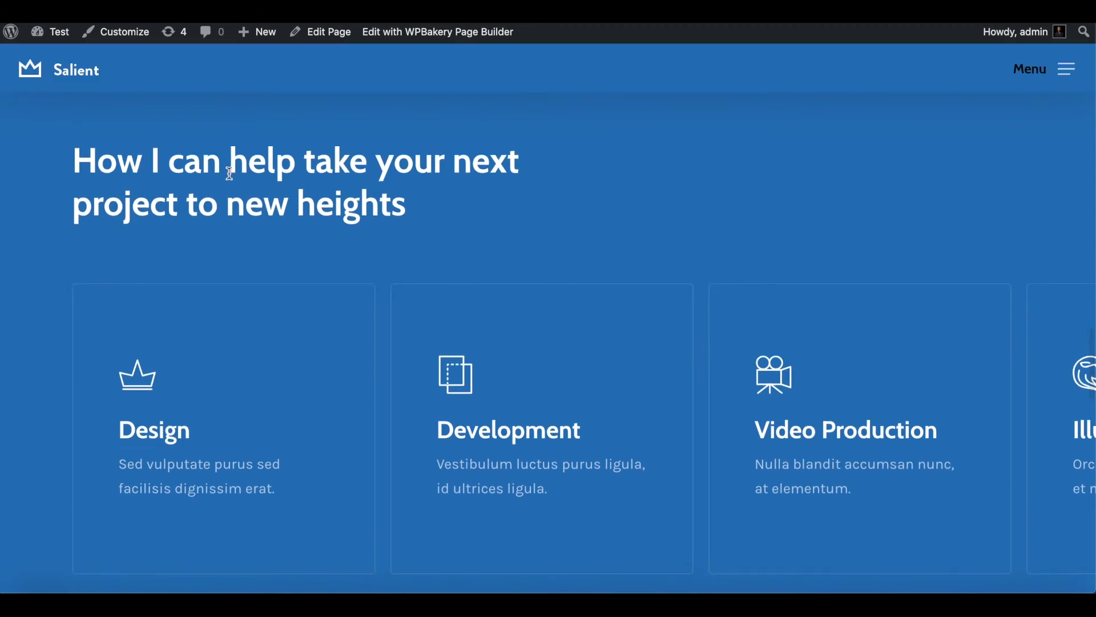
pyautogui.scroll(2, 229, 173)
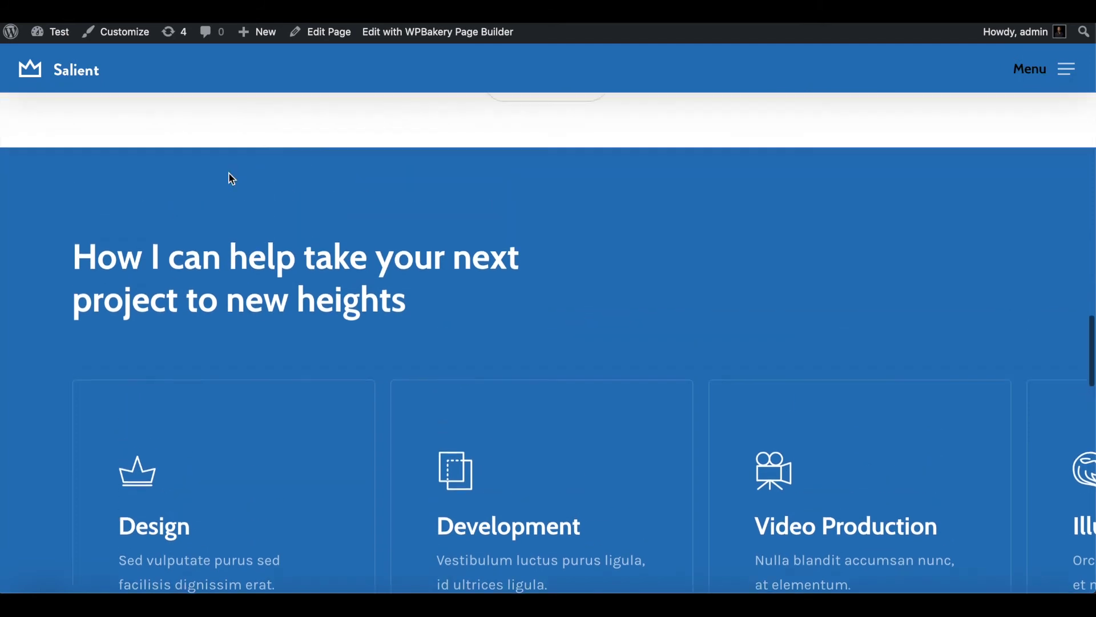
pyautogui.scroll(-3, 228, 177)
pyautogui.scroll(3, 229, 175)
pyautogui.scroll(2, 228, 171)
pyautogui.scroll(-1, 228, 171)
pyautogui.scroll(-4, 229, 173)
pyautogui.scroll(1, 229, 172)
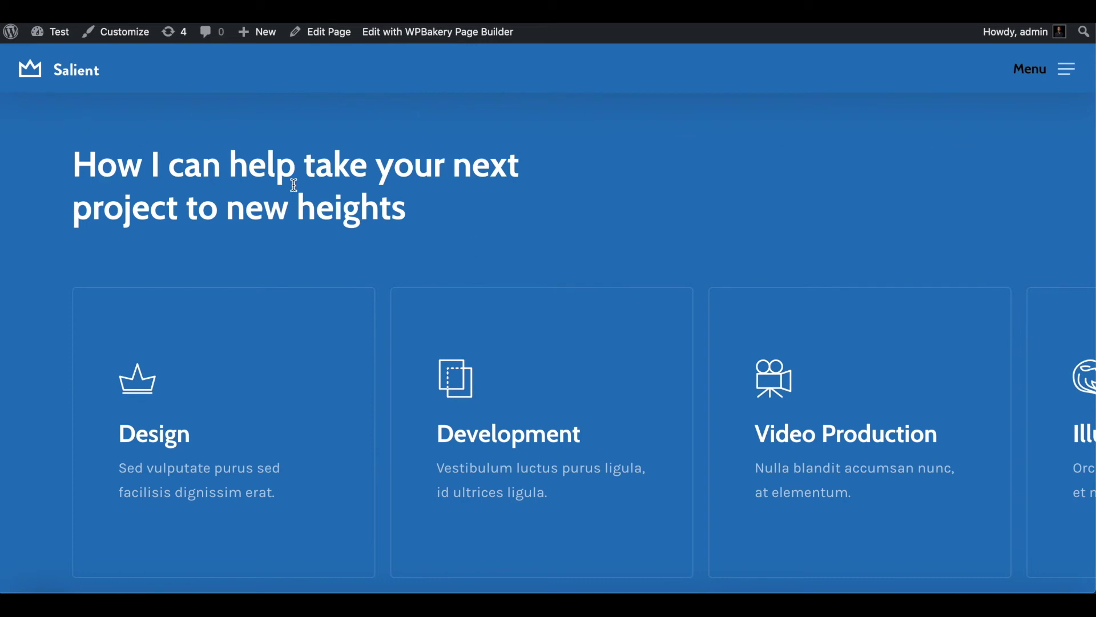
pyautogui.scroll(-1, 292, 185)
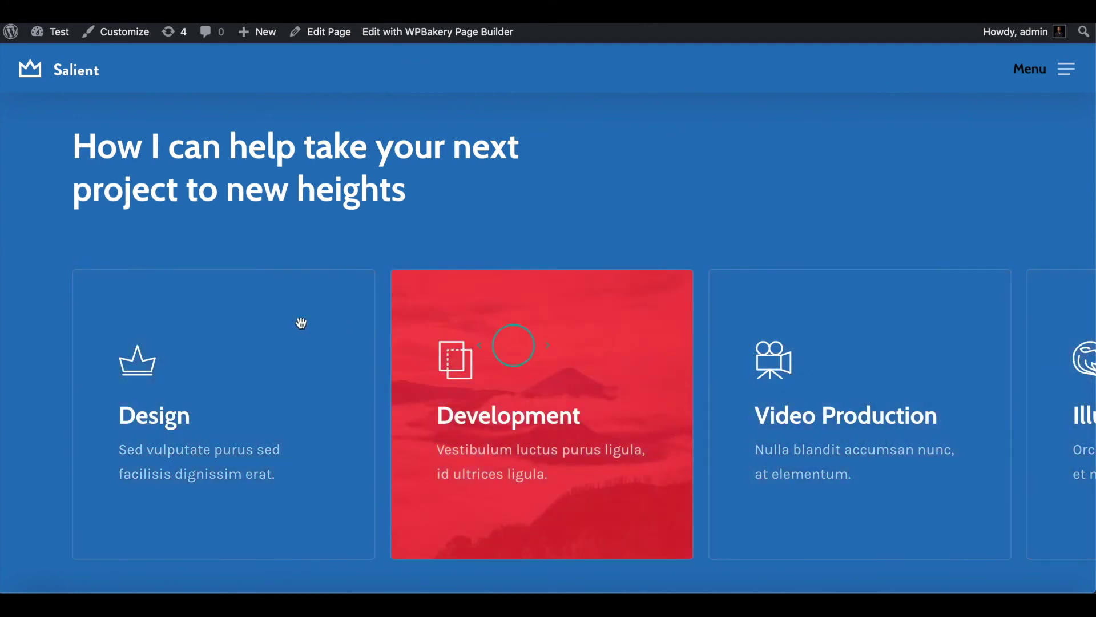
pyautogui.scroll(2, 196, 178)
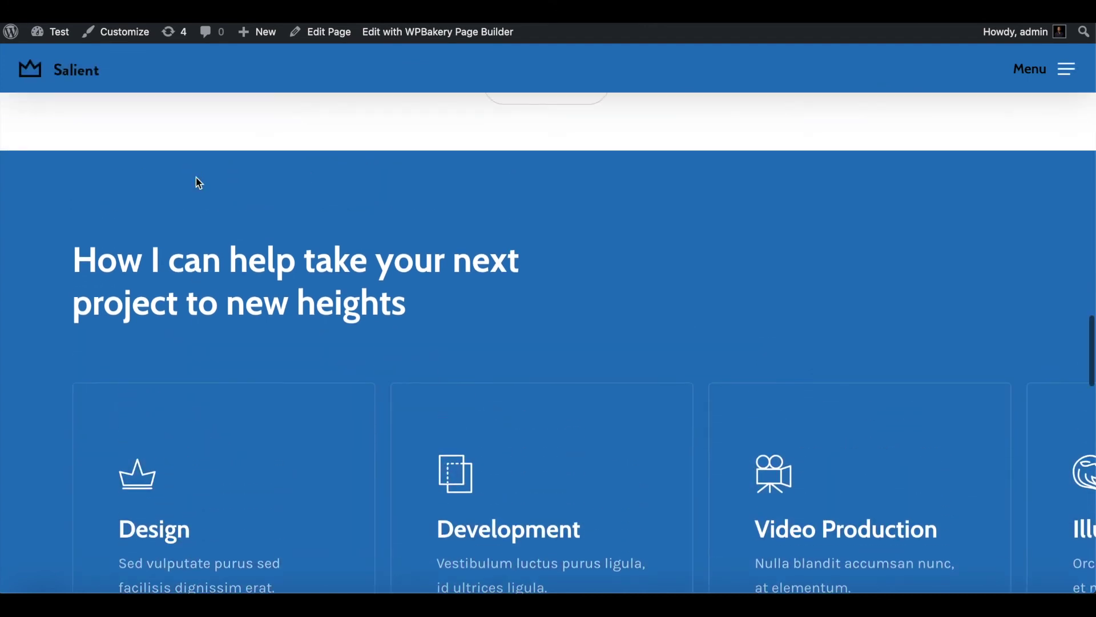
pyautogui.scroll(-2, 196, 177)
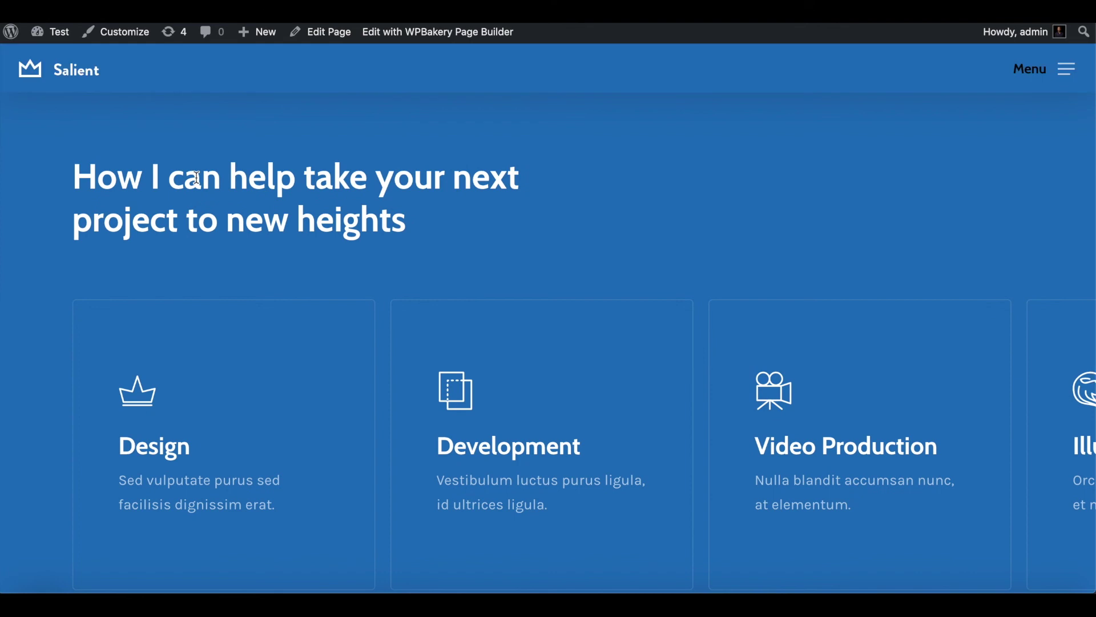